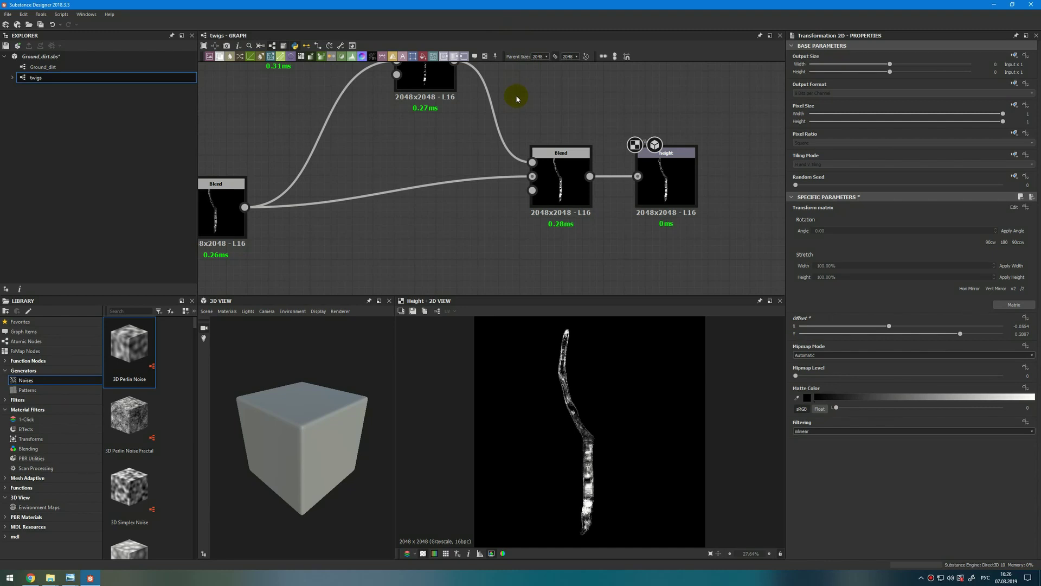
# - Frame the whole twigs graph and zoom in on the Capsule-shape start of the node chain
pyautogui.press('f')
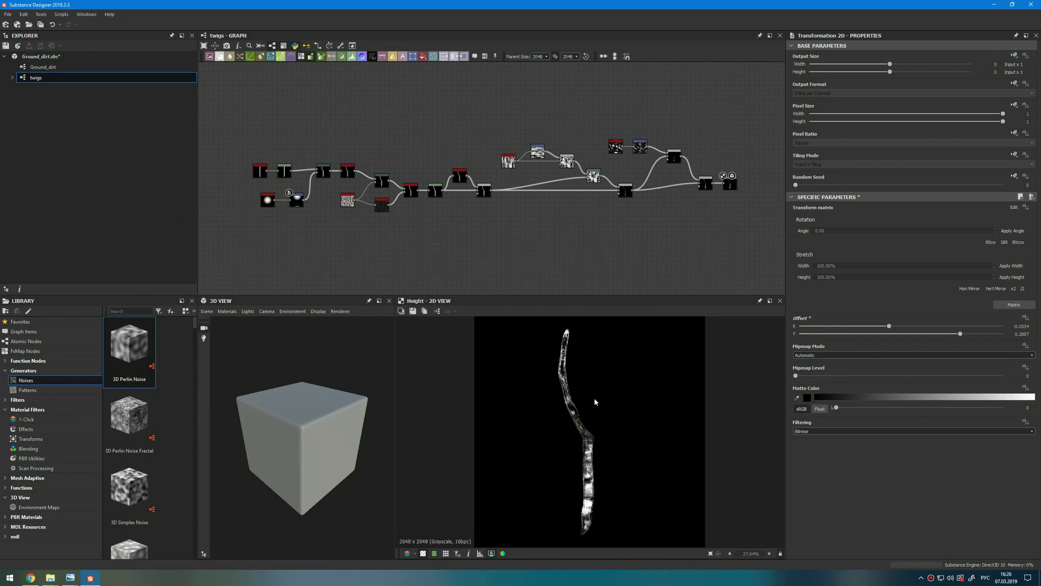
pyautogui.scroll(2, 241, 188)
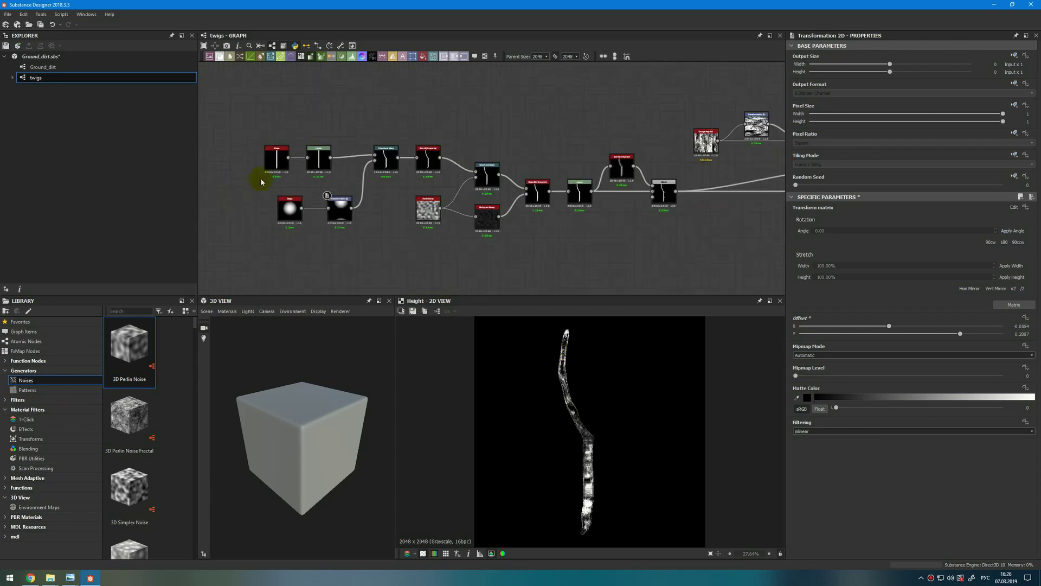
pyautogui.scroll(2, 272, 174)
# - Reduce the Shape node's Scale to about 0.46 and expose it as the new graph input twig_scale
pyautogui.click(282, 151)
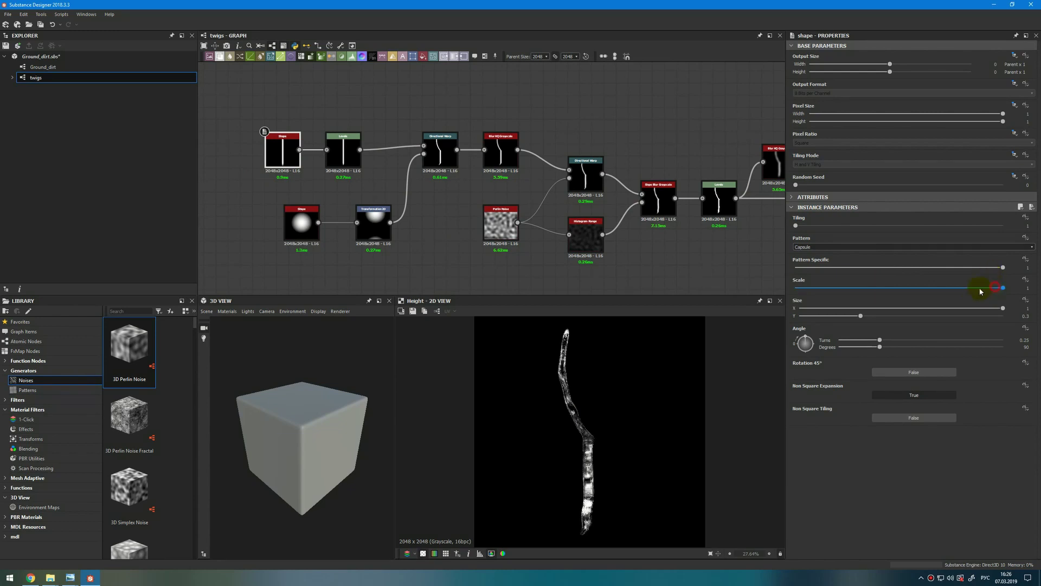
pyautogui.moveTo(995, 286)
pyautogui.mouseDown()
pyautogui.moveTo(892, 294)
pyautogui.moveTo(1016, 303)
pyautogui.mouseUp()
pyautogui.click(1027, 280)
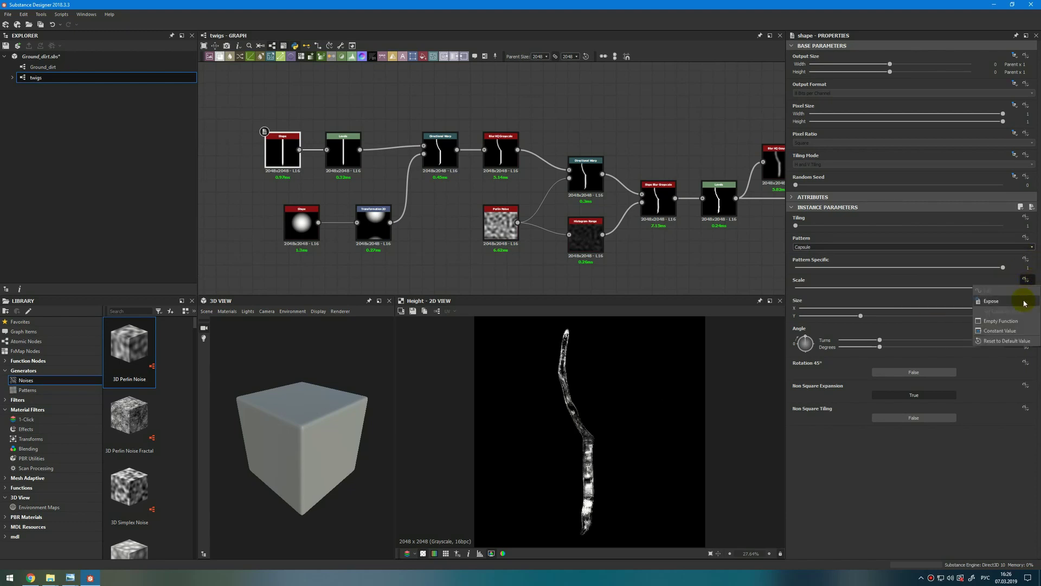
pyautogui.click(1035, 282)
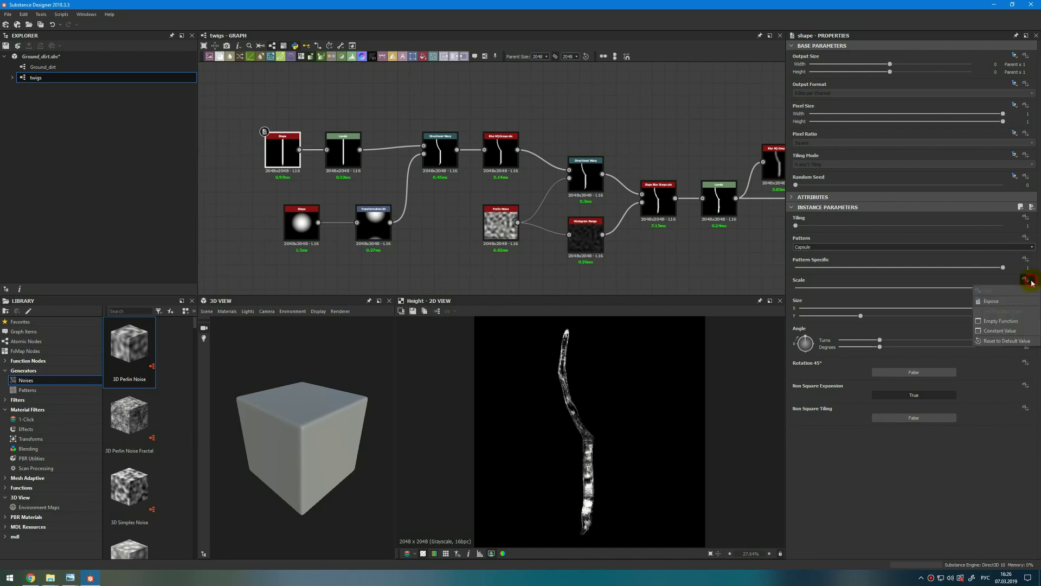
pyautogui.click(1011, 301)
pyautogui.click(545, 284)
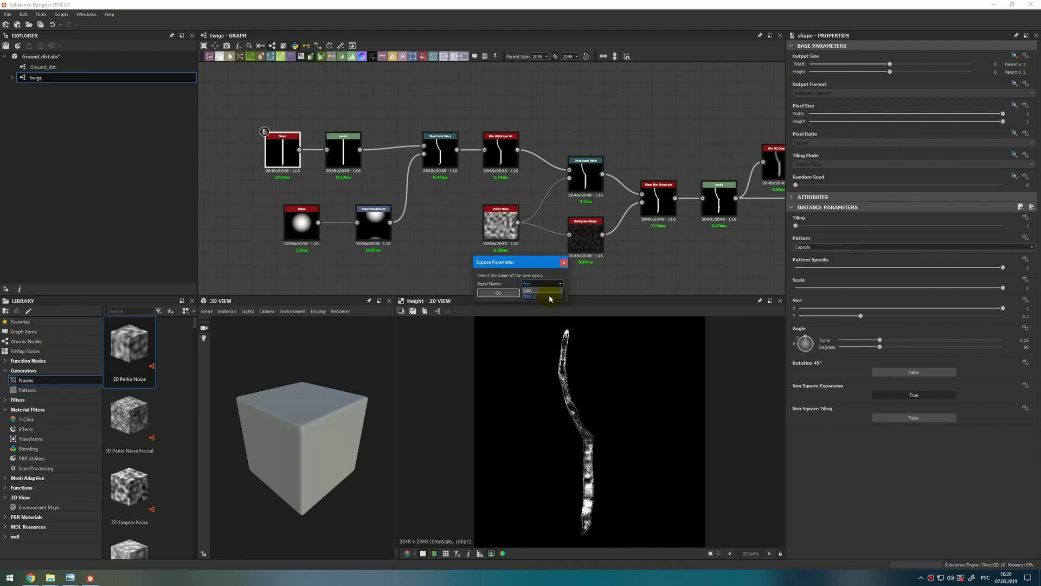
pyautogui.click(548, 295)
pyautogui.hotkey('alt', 'shift')
pyautogui.write('t')
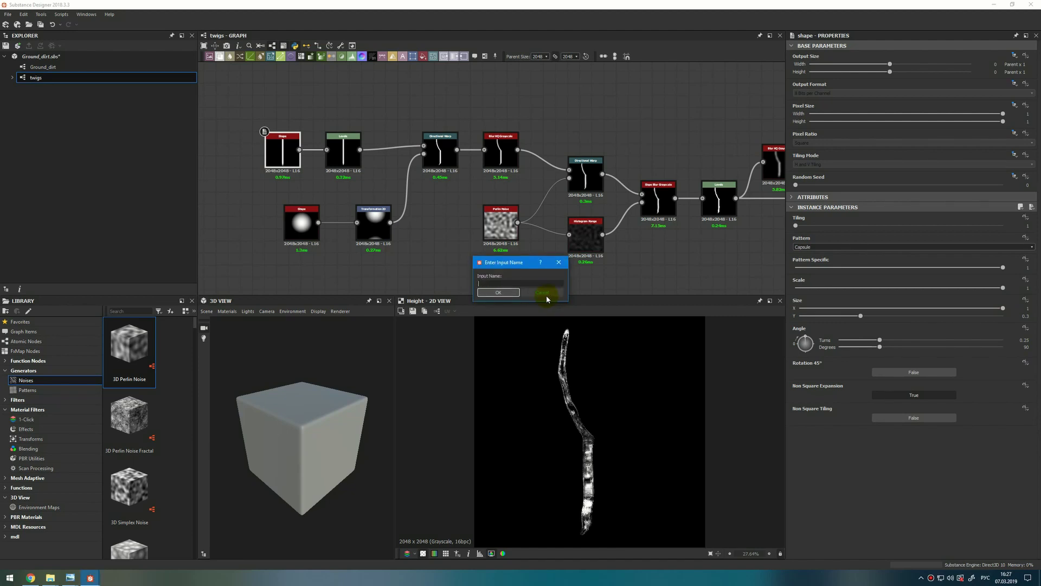
pyautogui.write('wig')
pyautogui.write('_scale')
pyautogui.click(514, 296)
pyautogui.click(514, 295)
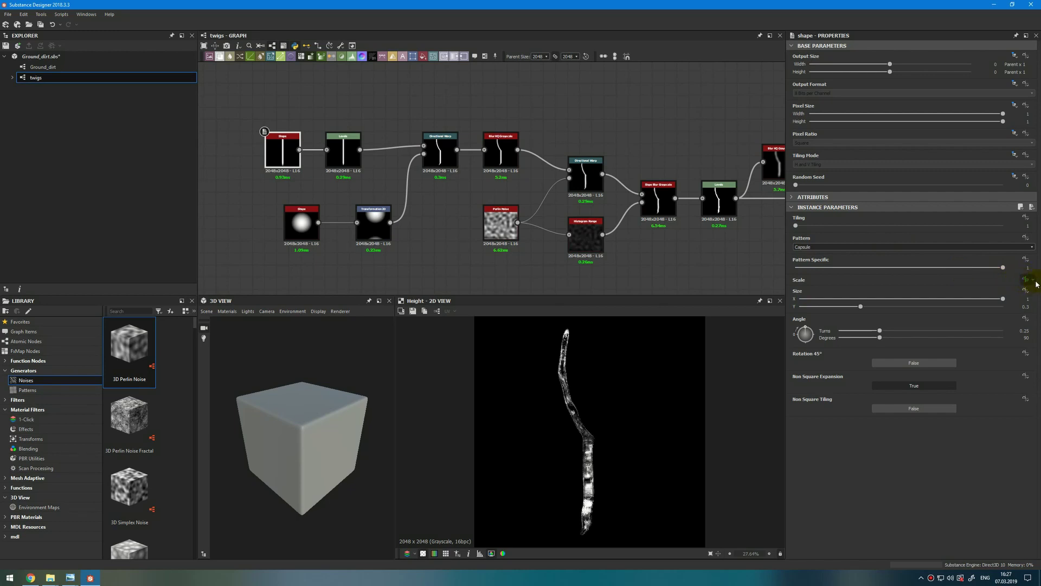
# - In the graph's Input Parameters, set the exposed Scale input's label to twig_scale
pyautogui.click(451, 253)
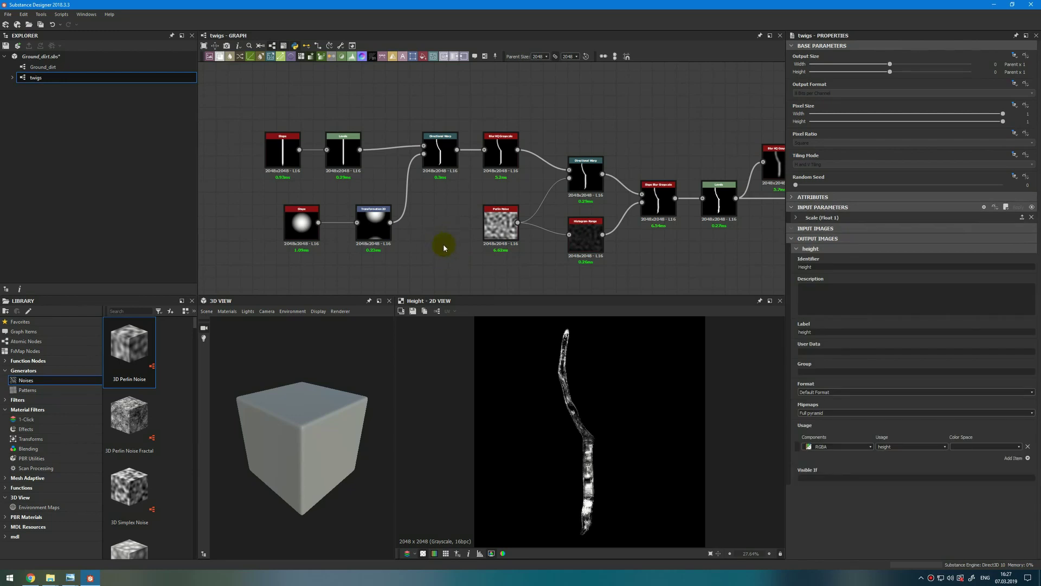
pyautogui.click(796, 218)
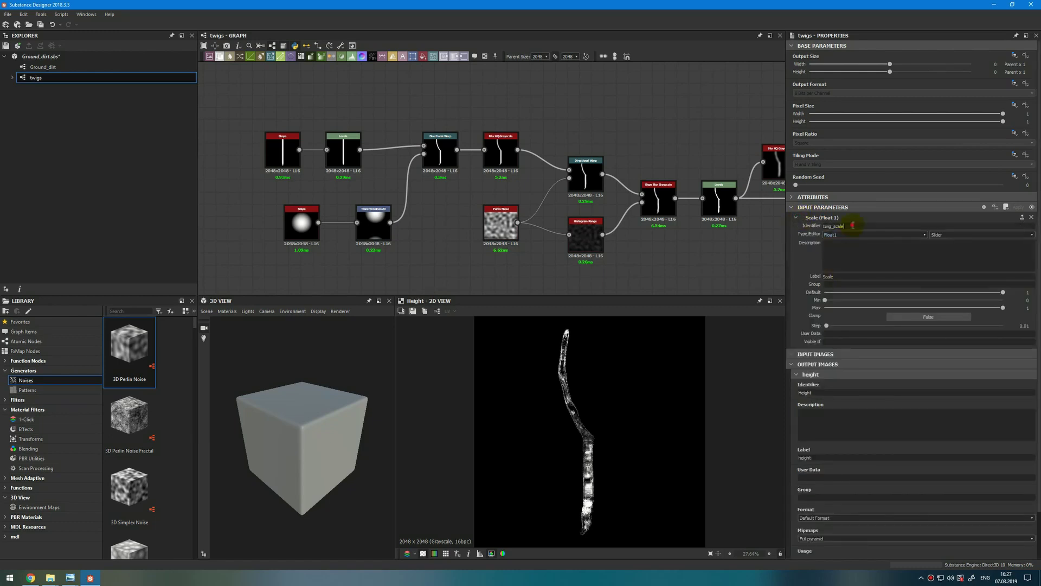
pyautogui.click(843, 278)
pyautogui.doubleClick(832, 277)
pyautogui.write('twig_scale')
pyautogui.press('Return')
# - Enable clamping on twig_scale, with minimum 0.45 and a default of about 0.89
pyautogui.moveTo(891, 298); pyautogui.dragTo(832, 290)
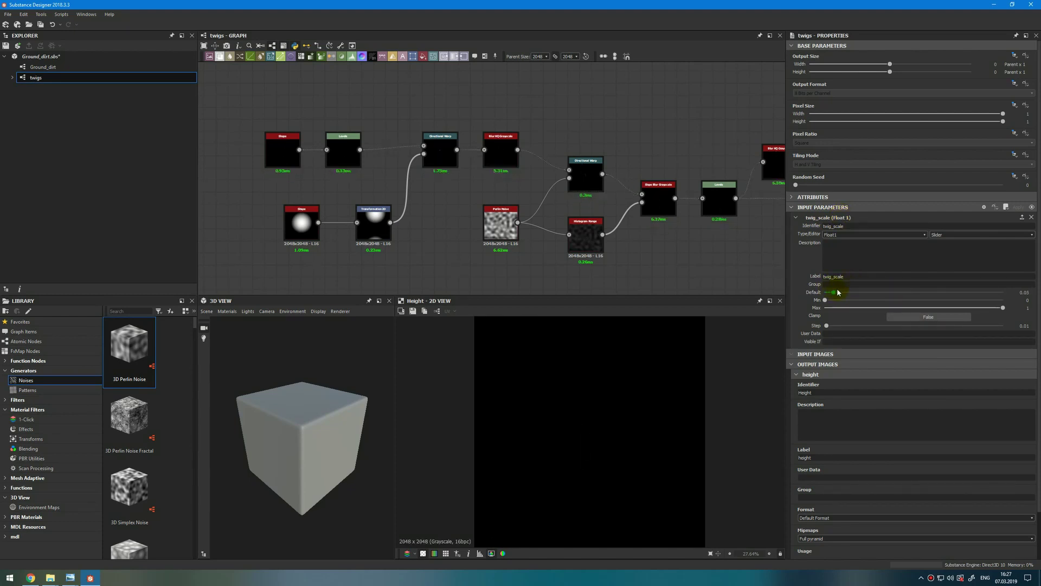
pyautogui.moveTo(833, 290); pyautogui.dragTo(904, 315)
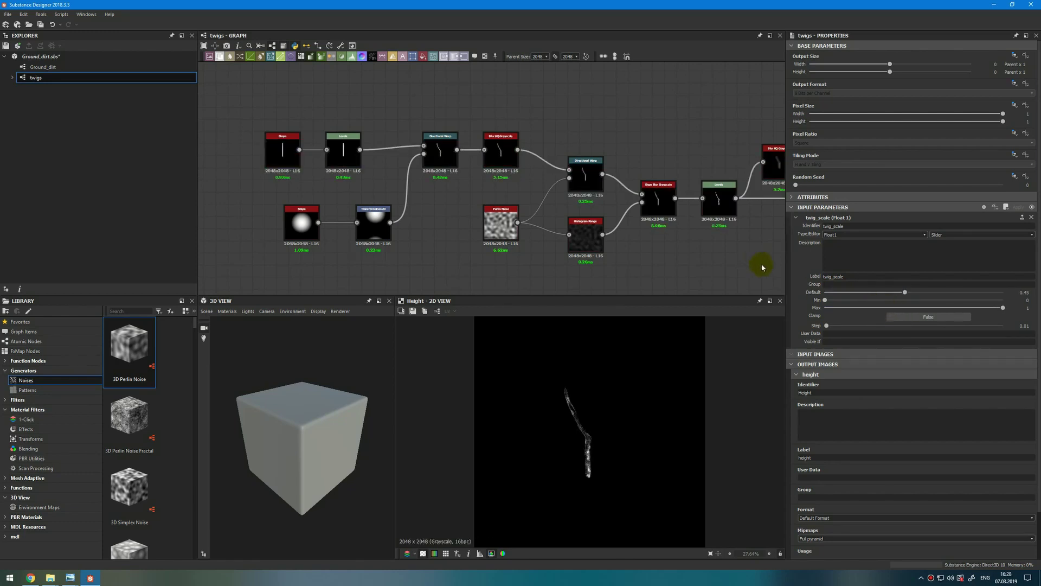
pyautogui.click(915, 321)
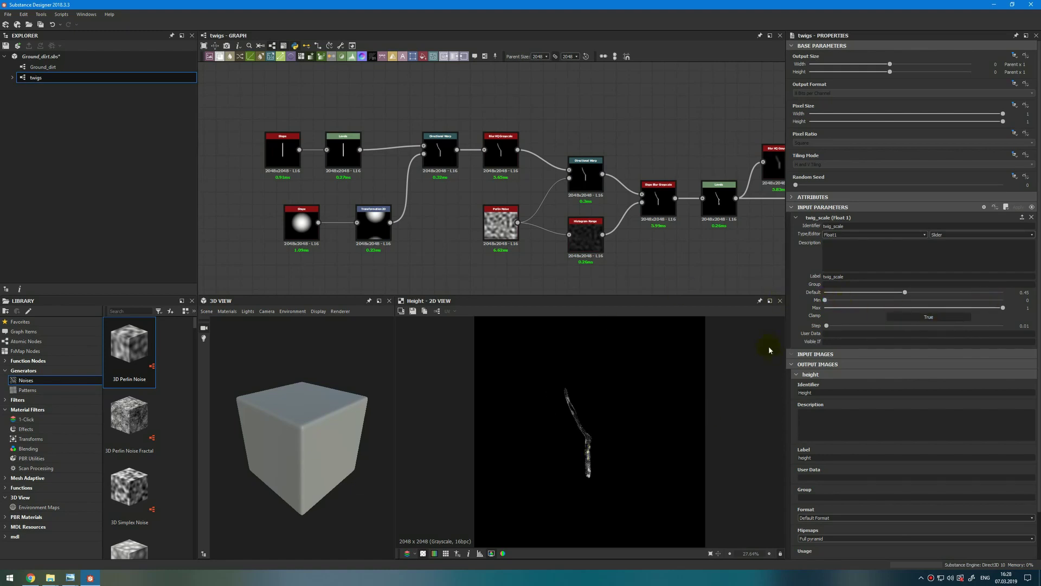
pyautogui.moveTo(825, 300); pyautogui.dragTo(907, 296)
pyautogui.moveTo(911, 296); pyautogui.dragTo(906, 298)
pyautogui.moveTo(905, 292); pyautogui.dragTo(975, 286)
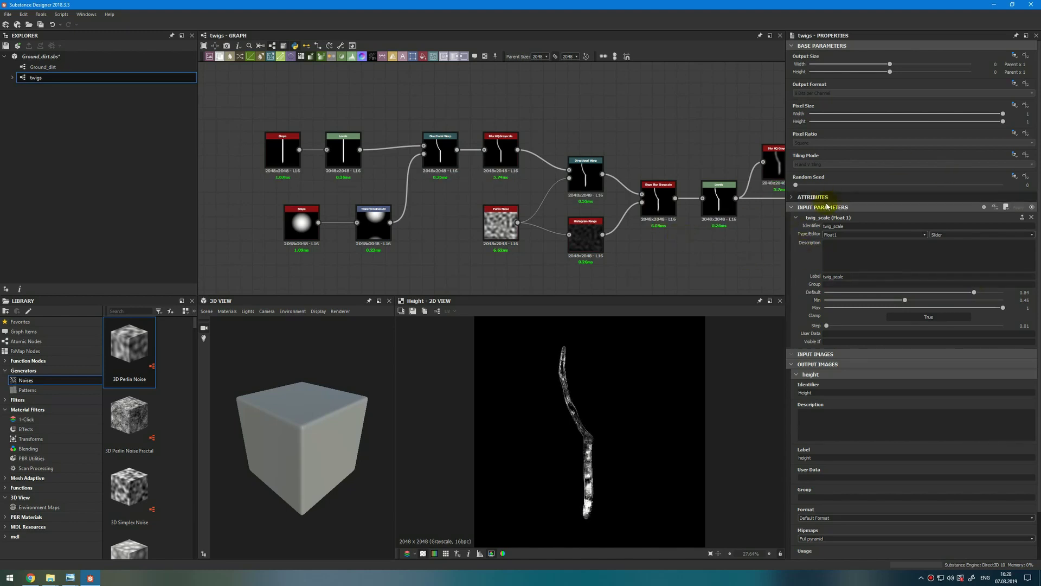
pyautogui.click(878, 239)
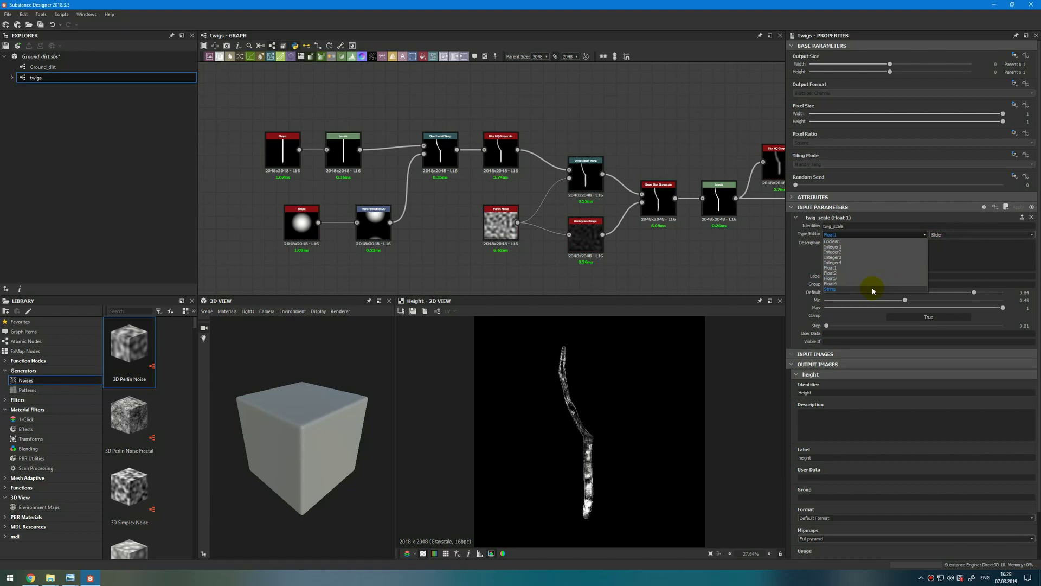
pyautogui.click(954, 235)
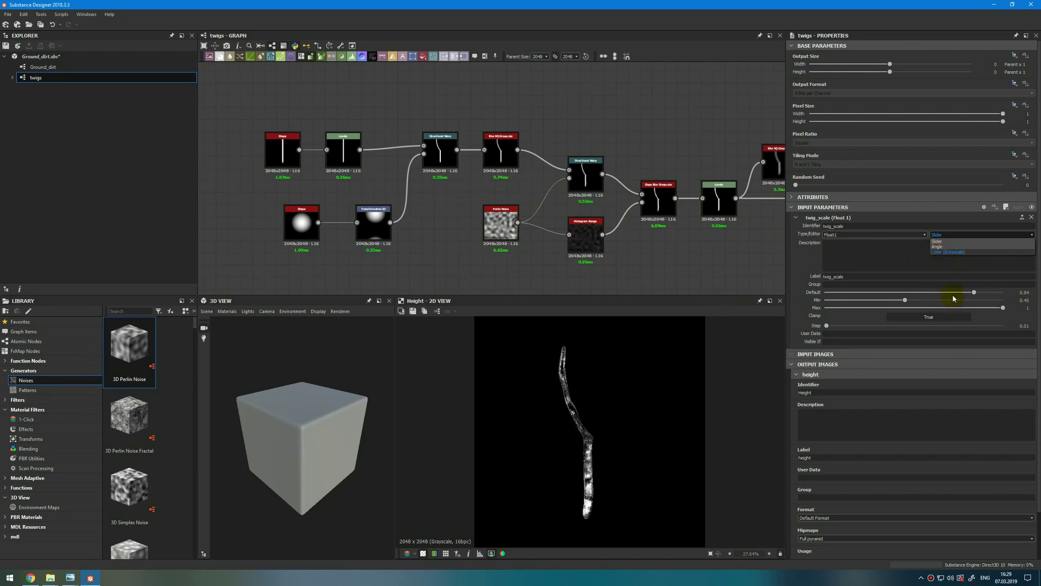
pyautogui.click(943, 237)
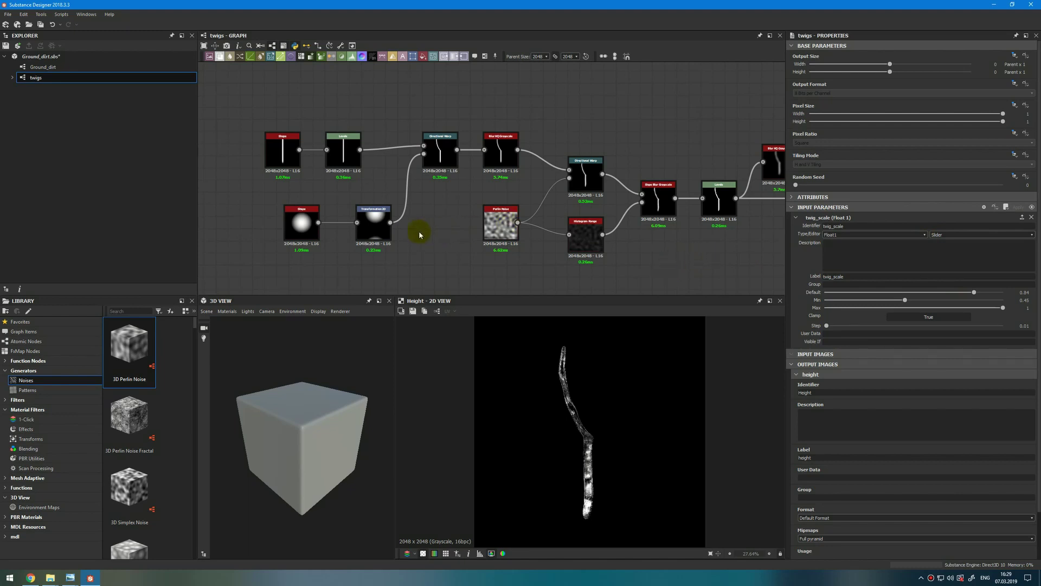
# - Shift the Transformation 2D offset and expose its transform matrix as graph input twigs_matrix22
pyautogui.click(373, 221)
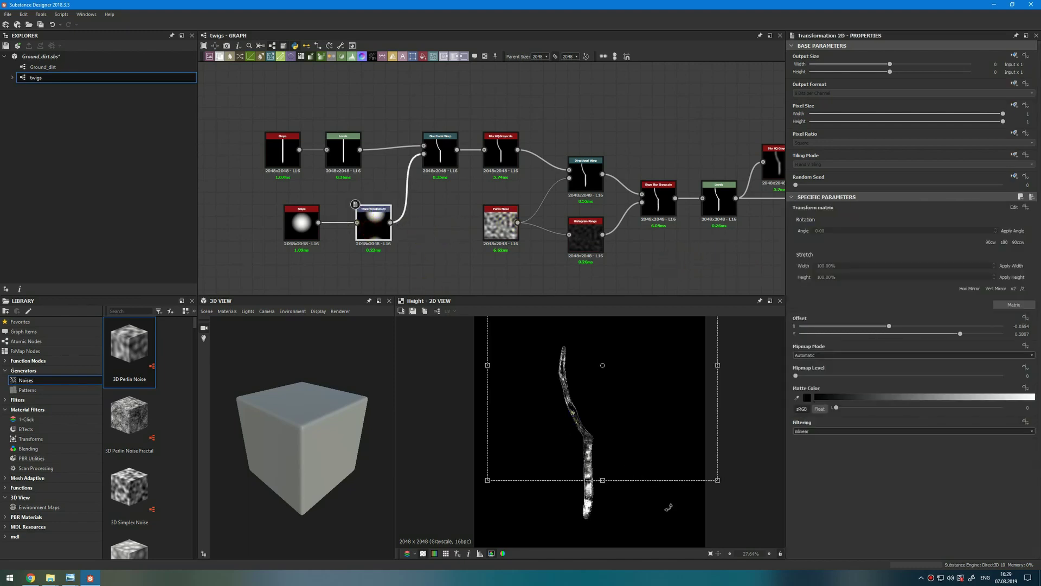
pyautogui.moveTo(658, 422)
pyautogui.mouseDown()
pyautogui.moveTo(628, 433)
pyautogui.moveTo(665, 481)
pyautogui.moveTo(684, 446)
pyautogui.moveTo(640, 509)
pyautogui.moveTo(651, 416)
pyautogui.mouseUp()
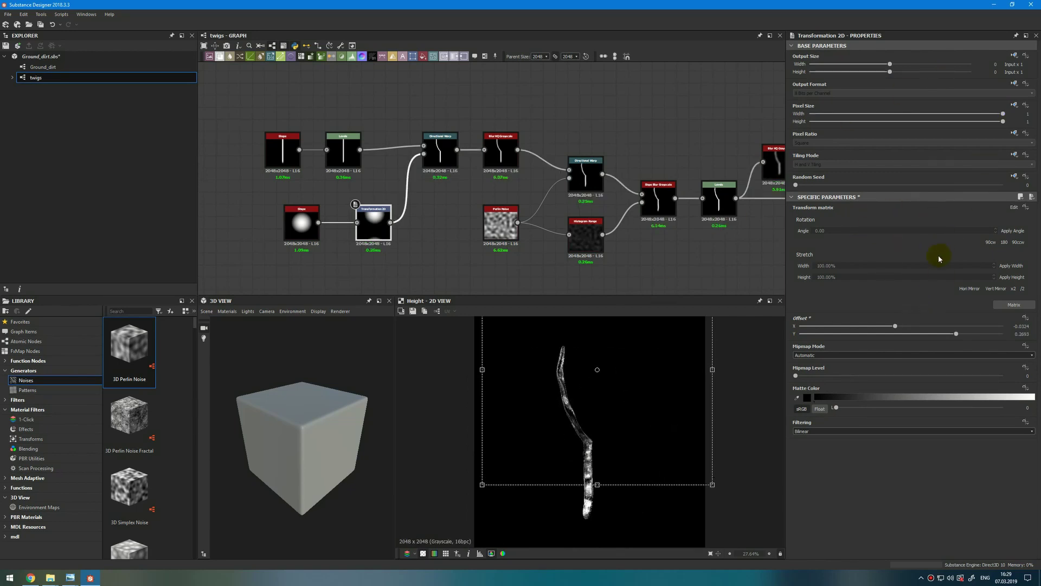
pyautogui.click(1030, 210)
pyautogui.click(1018, 230)
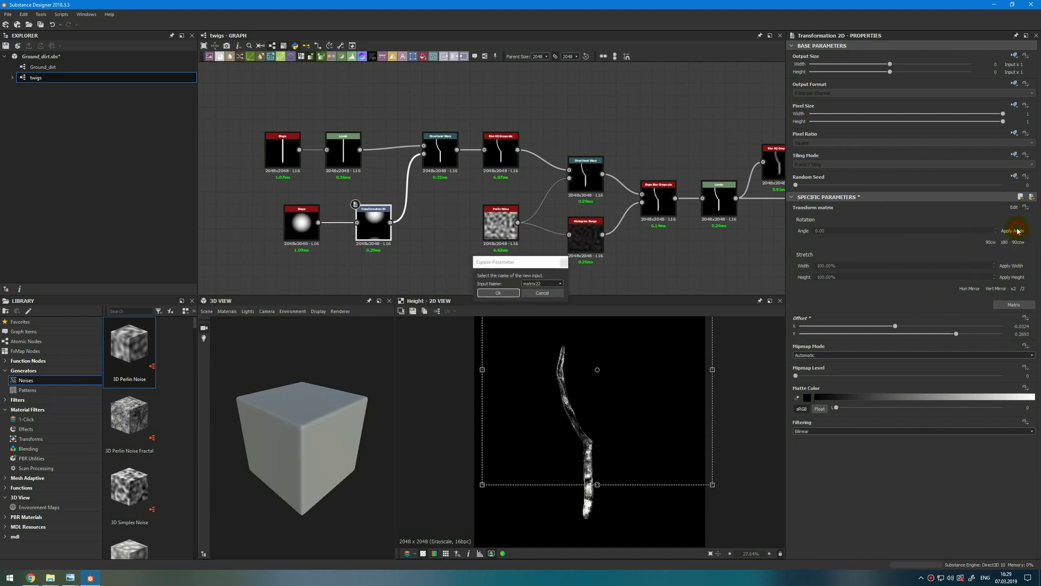
pyautogui.write('twigs_')
pyautogui.press('Return')
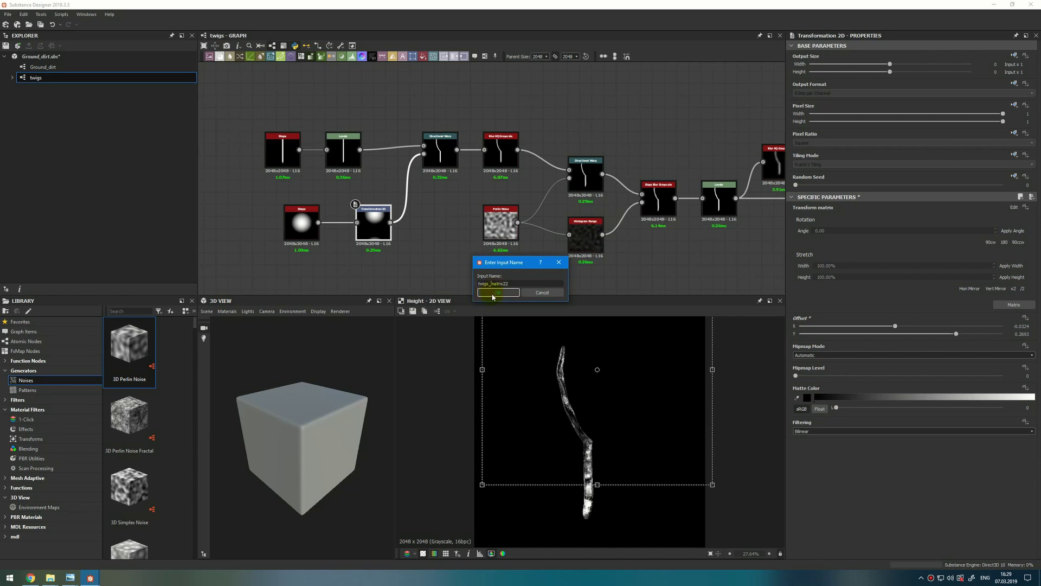
pyautogui.click(499, 293)
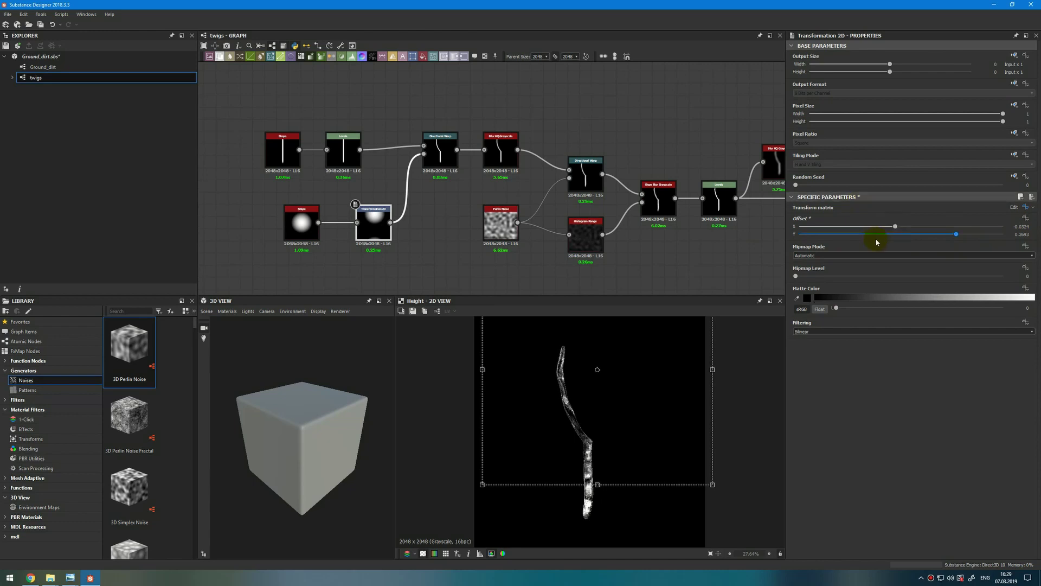
# - Expose the Transformation 2D offset as a new graph input named twigs_offset
pyautogui.click(1023, 219)
pyautogui.click(1007, 233)
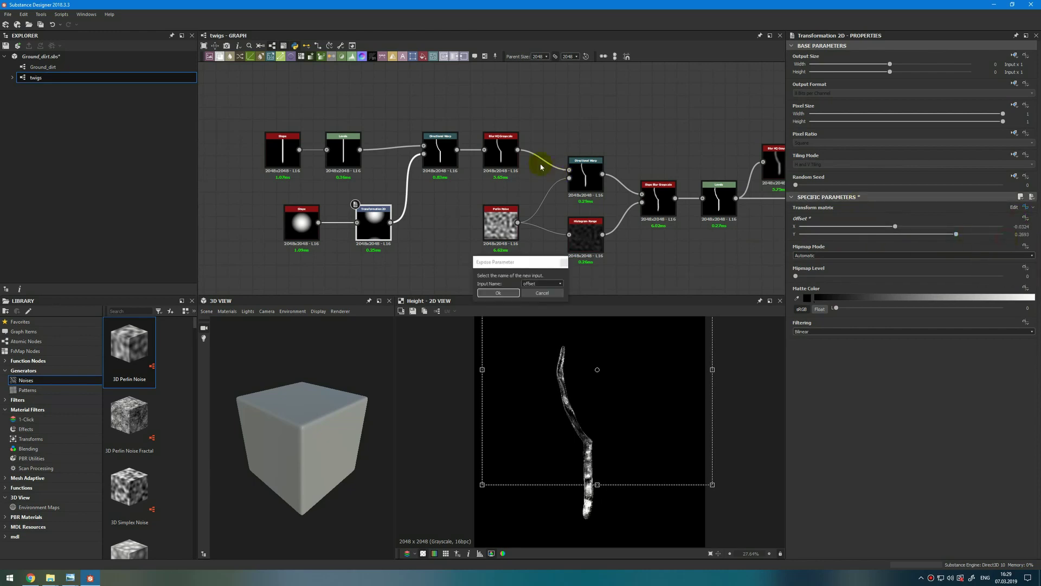
pyautogui.click(499, 293)
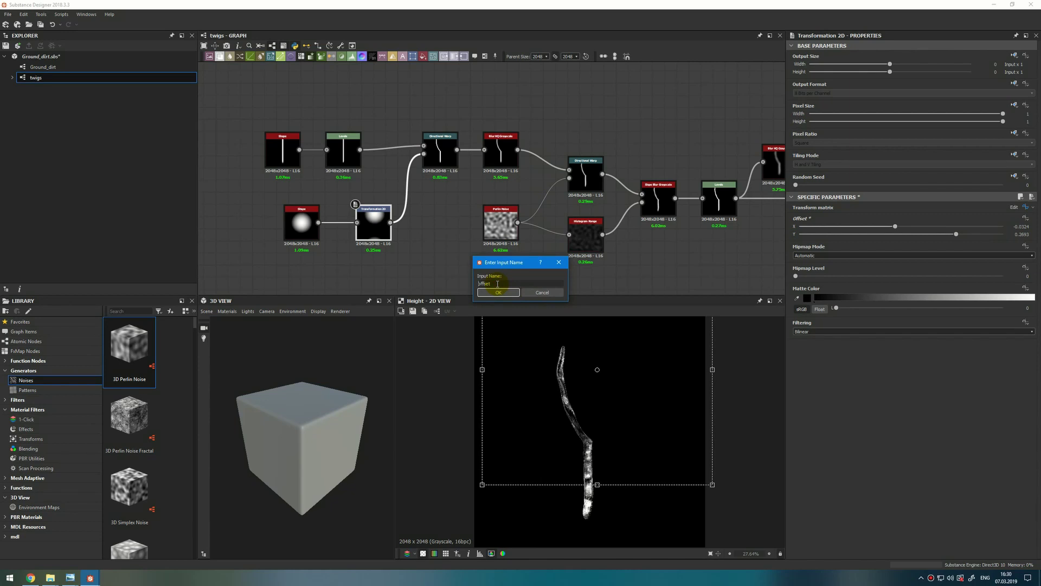
pyautogui.write('twigs_')
pyautogui.click(513, 294)
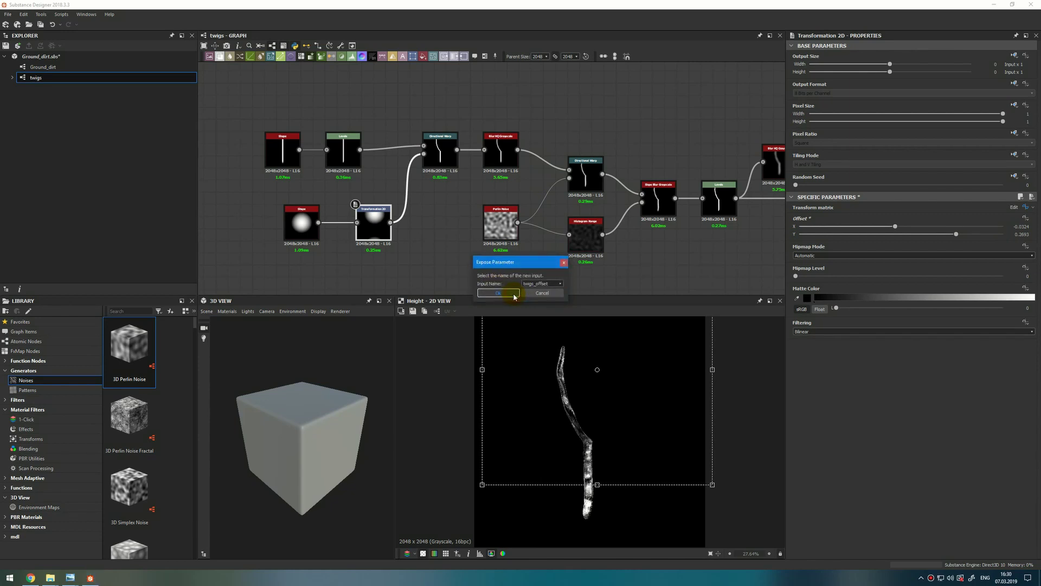
pyautogui.click(498, 293)
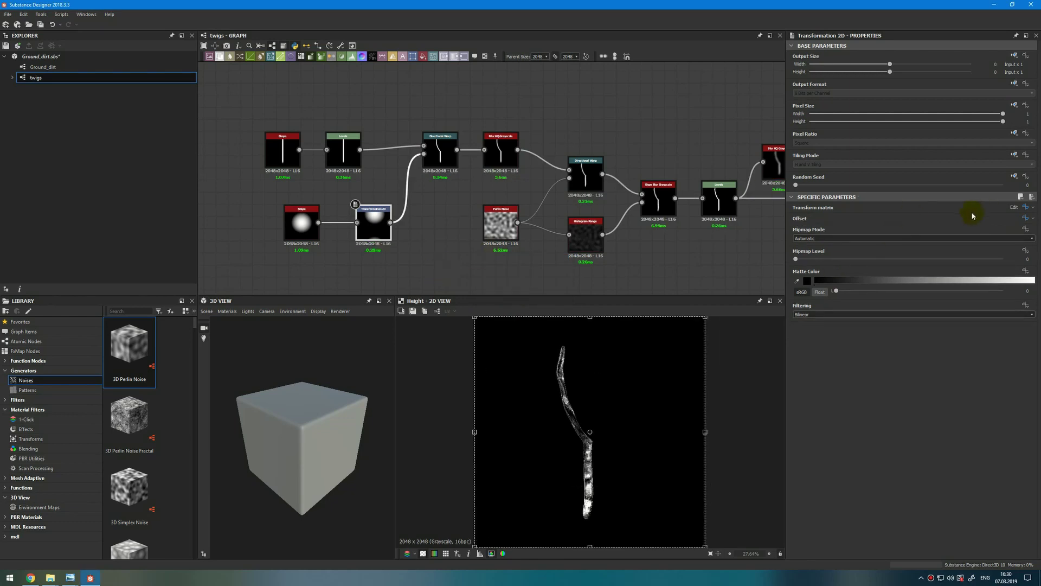
# - Correct the scale input's identifier to twigs_scale and preview the exposed input sliders
pyautogui.click(471, 266)
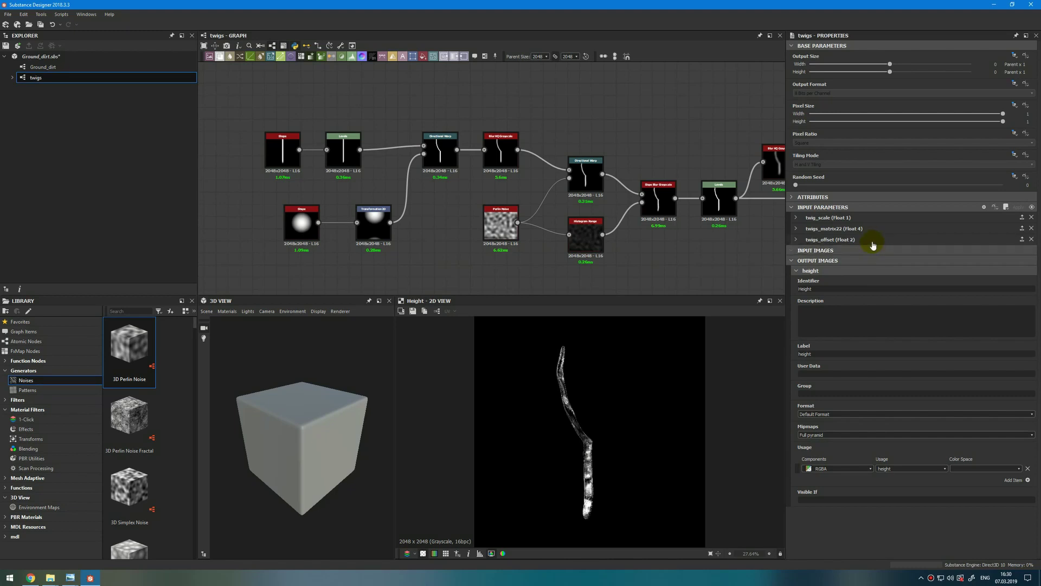
pyautogui.click(795, 218)
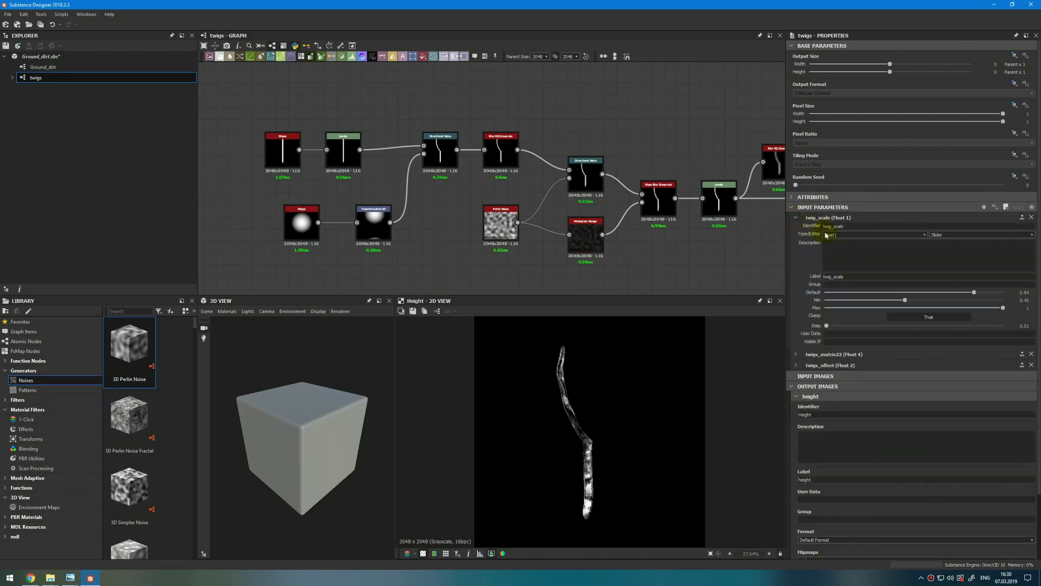
pyautogui.click(833, 226)
pyautogui.write('s')
pyautogui.click(823, 219)
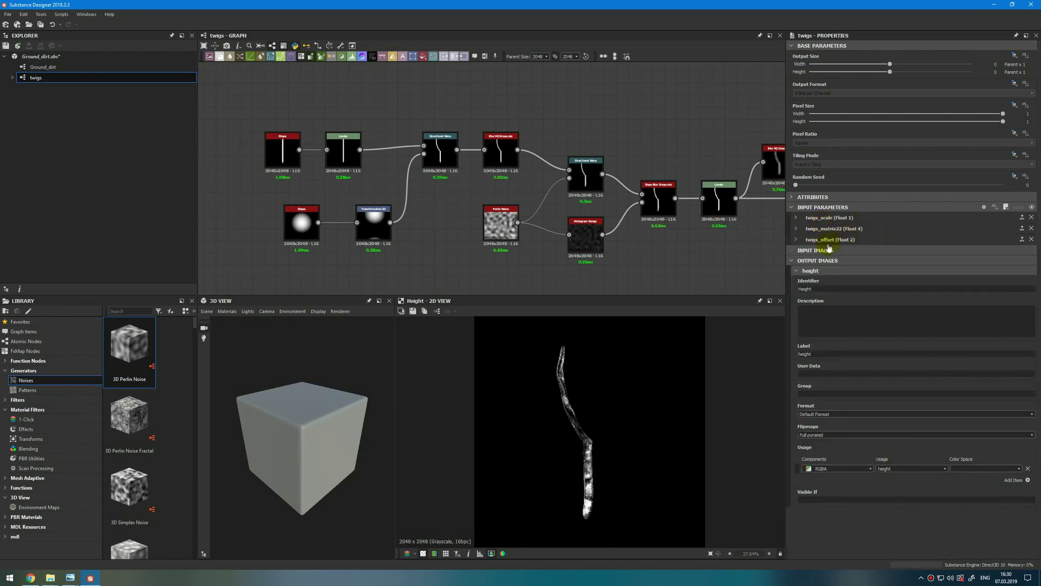
pyautogui.click(1033, 207)
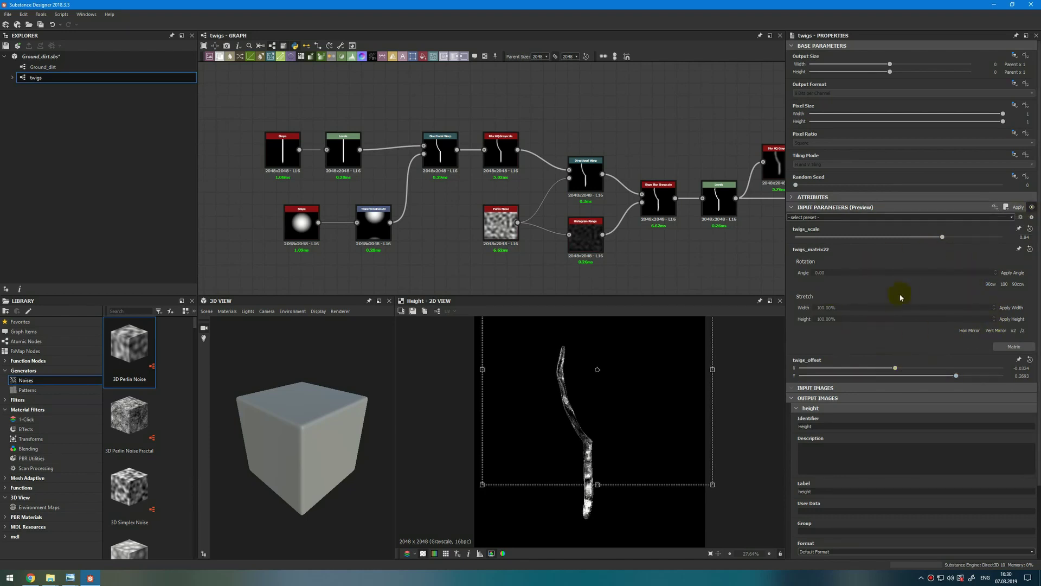
pyautogui.click(1032, 207)
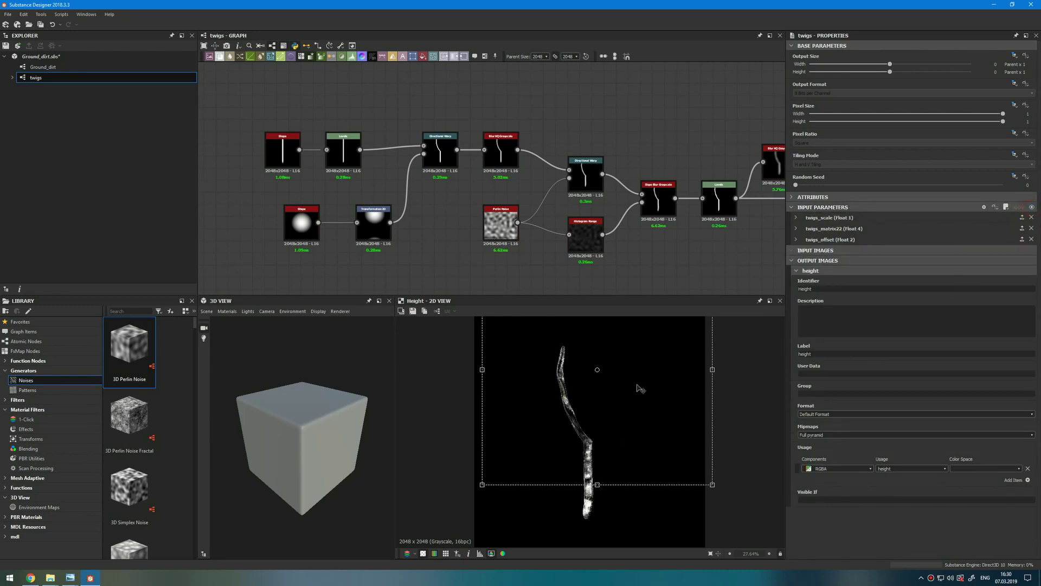
# - Give twigs_matrix22 the label twigs_matrix22 and put it in the Transform group
pyautogui.click(862, 230)
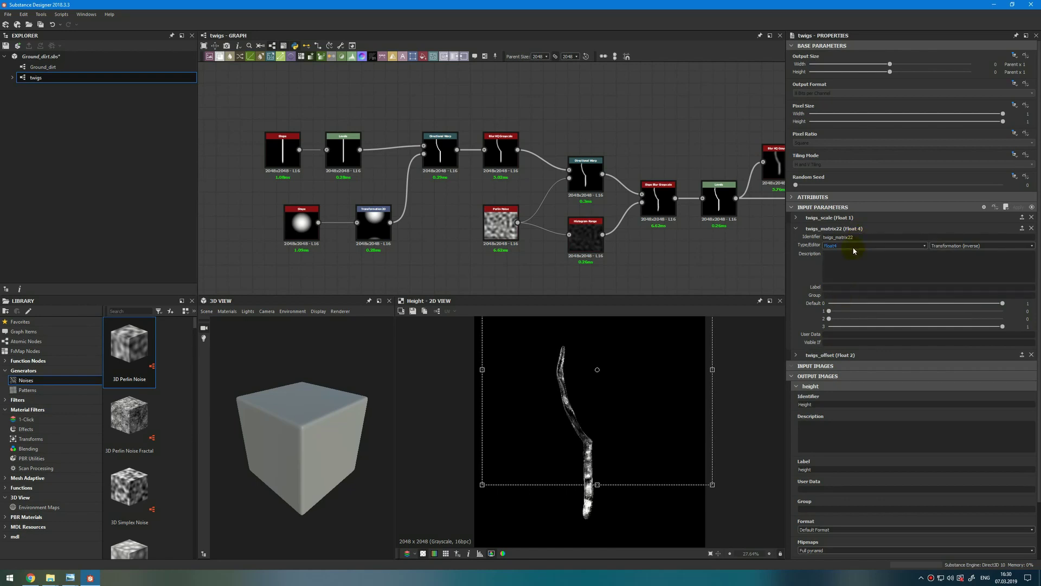
pyautogui.doubleClick(857, 237)
pyautogui.hotkey('ctrl', 'c')
pyautogui.click(849, 289)
pyautogui.hotkey('ctrl', 'v')
pyautogui.write('ransf')
pyautogui.write('orm')
pyautogui.press('Return')
# - Put twigs_offset in the Transform group and preview the inputs to confirm the grouping
pyautogui.click(824, 228)
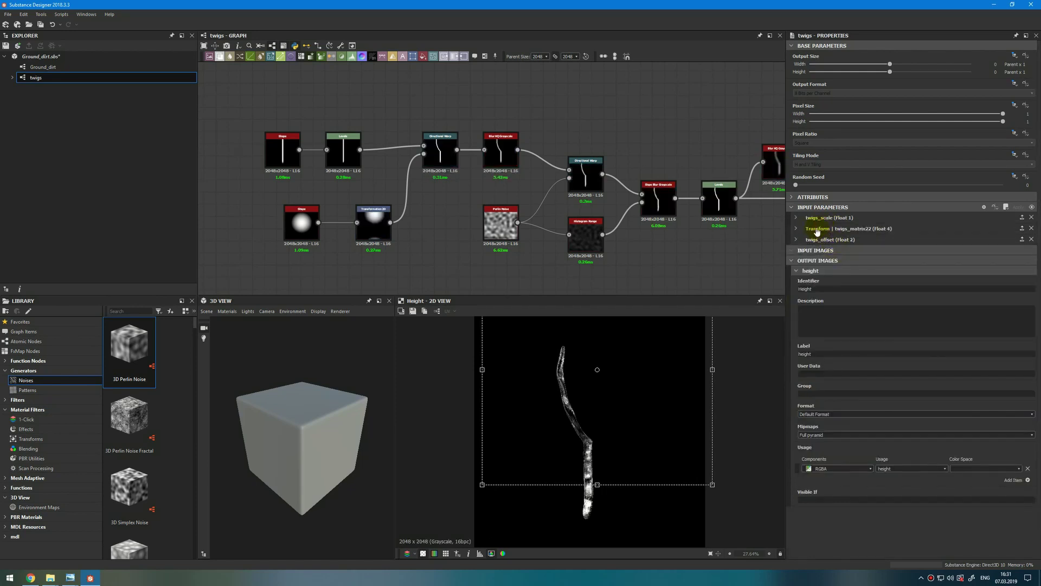
pyautogui.click(819, 240)
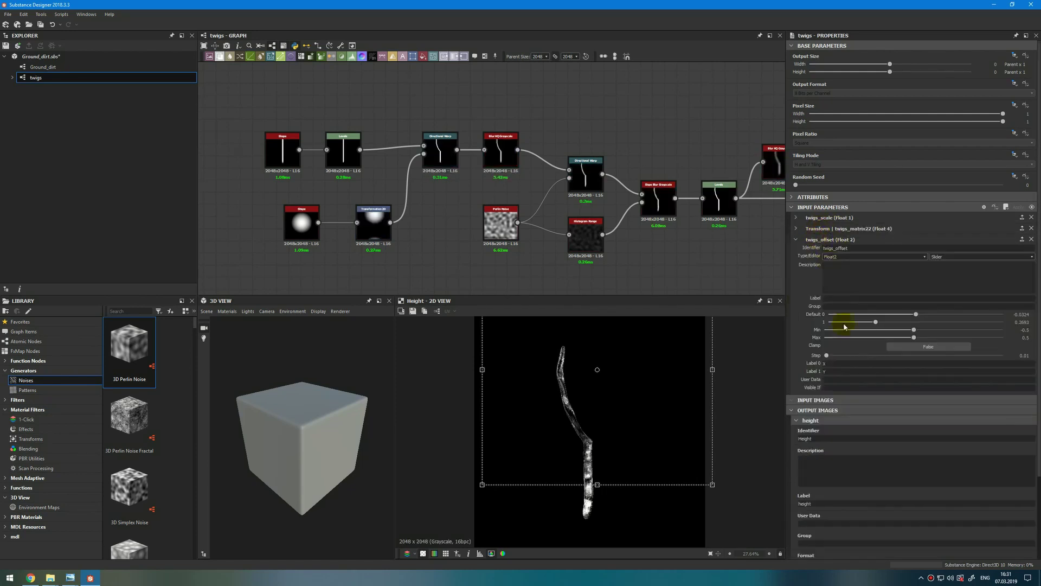
pyautogui.click(835, 307)
pyautogui.write('Transform')
pyautogui.press('Return')
pyautogui.click(835, 298)
pyautogui.click(813, 239)
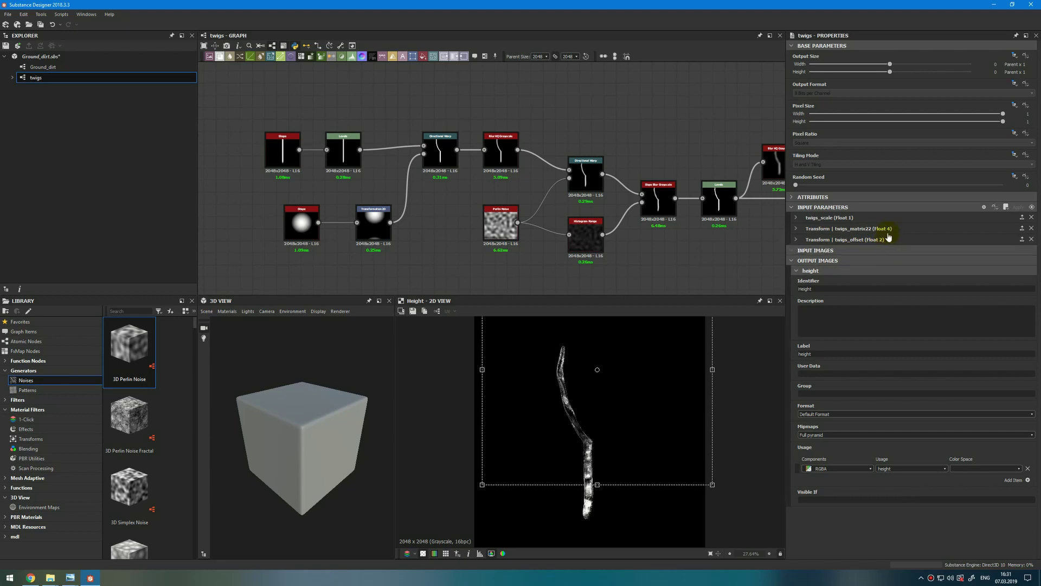
pyautogui.click(1033, 207)
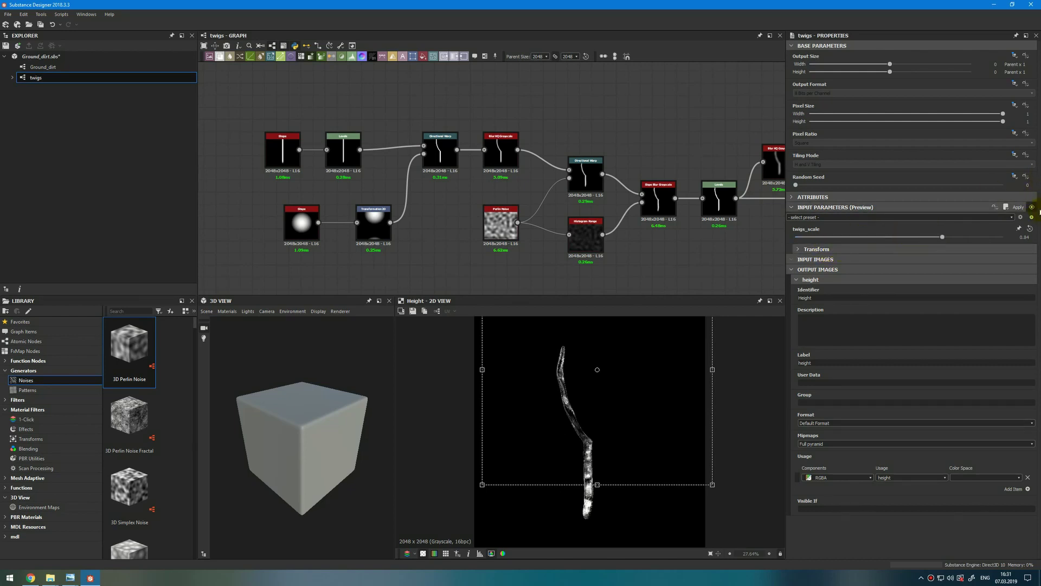
pyautogui.click(1033, 206)
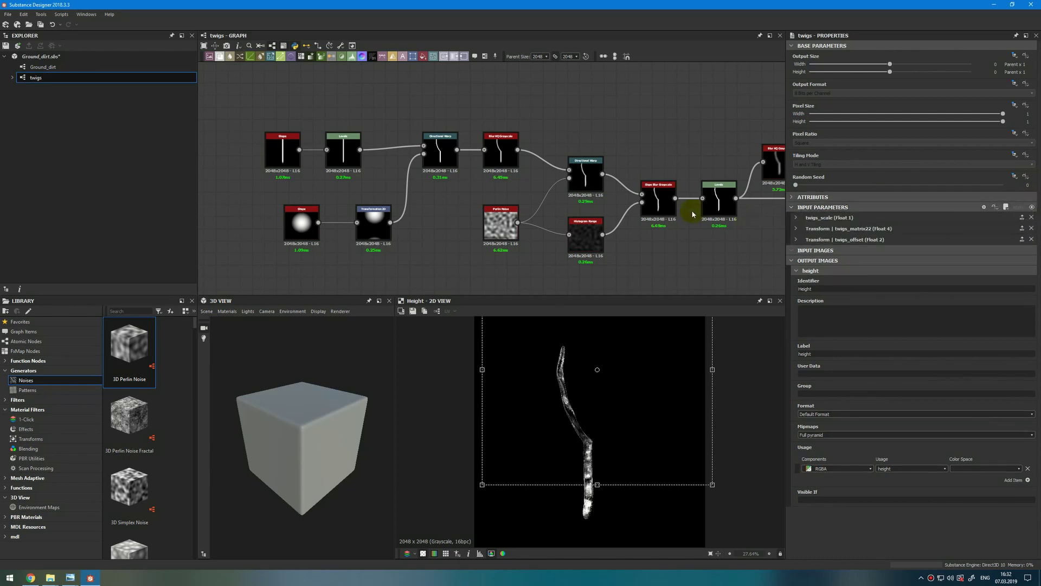